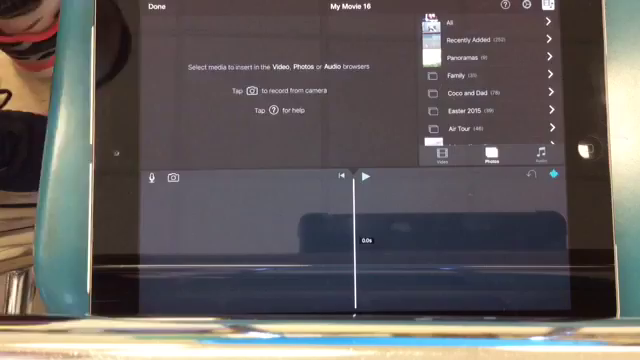
scroll(490, 80, "down", 3)
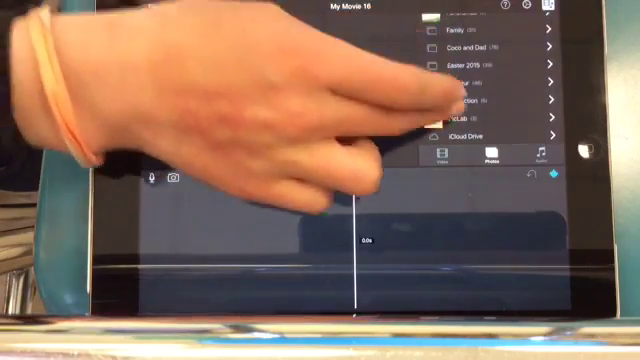
Insert the third PicLab photo, the red blood cell image, as the first clip.
left_click(460, 115)
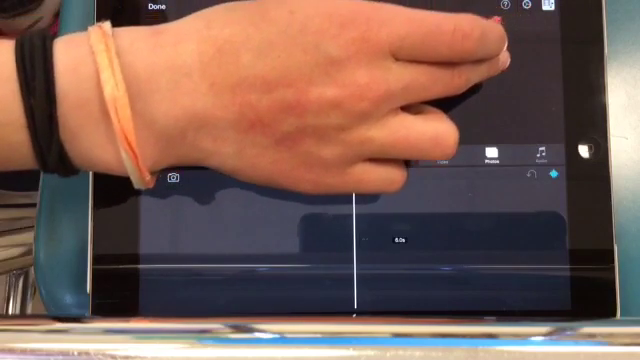
left_click(508, 47)
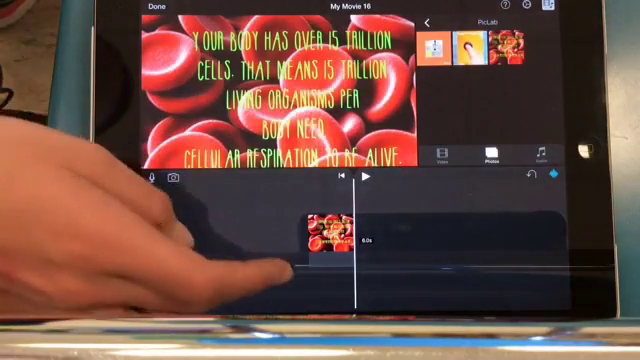
Align the timeline and select the blood cell clip to show its editing actions.
mouse_move(292, 262)
left_mouse_down()
mouse_move(312, 255)
mouse_move(338, 258)
left_mouse_up()
left_click(355, 232)
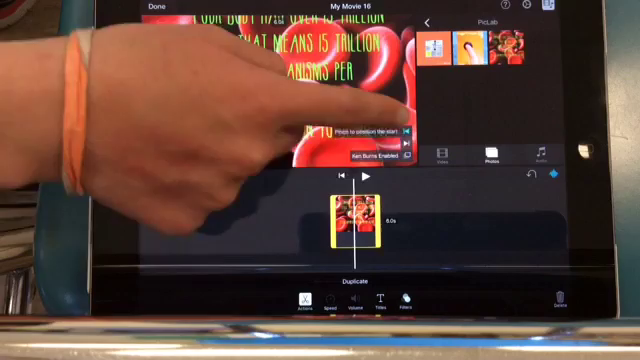
Disable Ken Burns on the blood cell clip and deselect it.
left_click(405, 132)
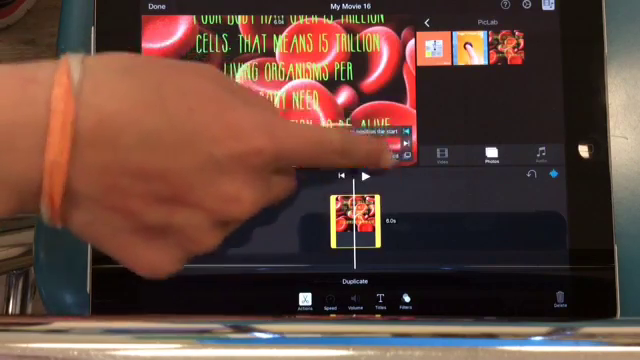
left_click(407, 156)
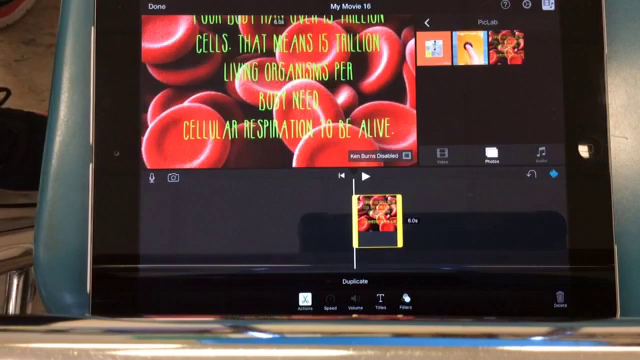
left_click(150, 225)
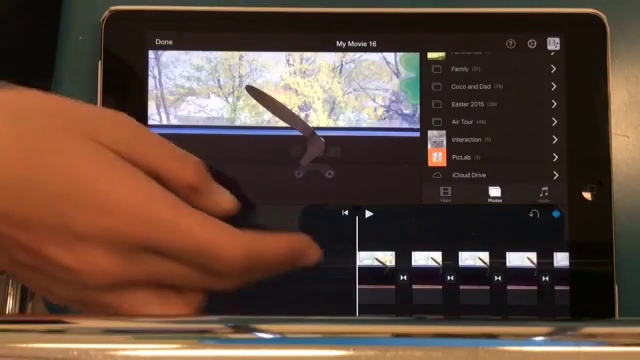
Scrub the timeline left to the end of the roughly 28-second project.
mouse_move(380, 272)
left_mouse_down()
mouse_move(343, 290)
mouse_move(230, 300)
mouse_move(171, 285)
mouse_move(245, 283)
mouse_move(270, 290)
mouse_move(229, 268)
mouse_move(186, 285)
left_mouse_up()
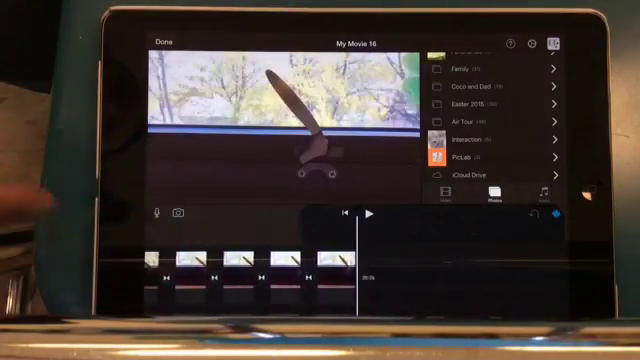